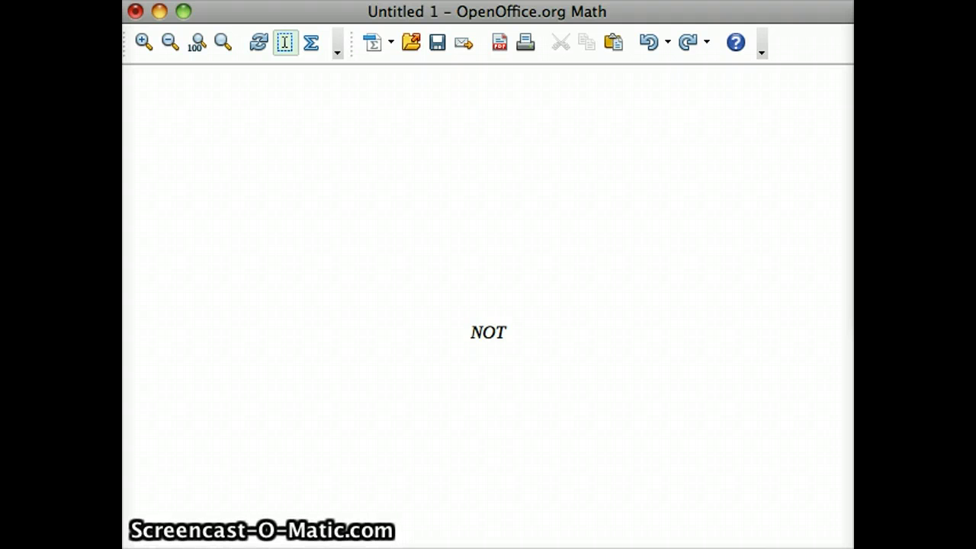
# - Replace the formula text NOT with "AND. OR.", and undo the replacement
pyautogui.press('super+a')
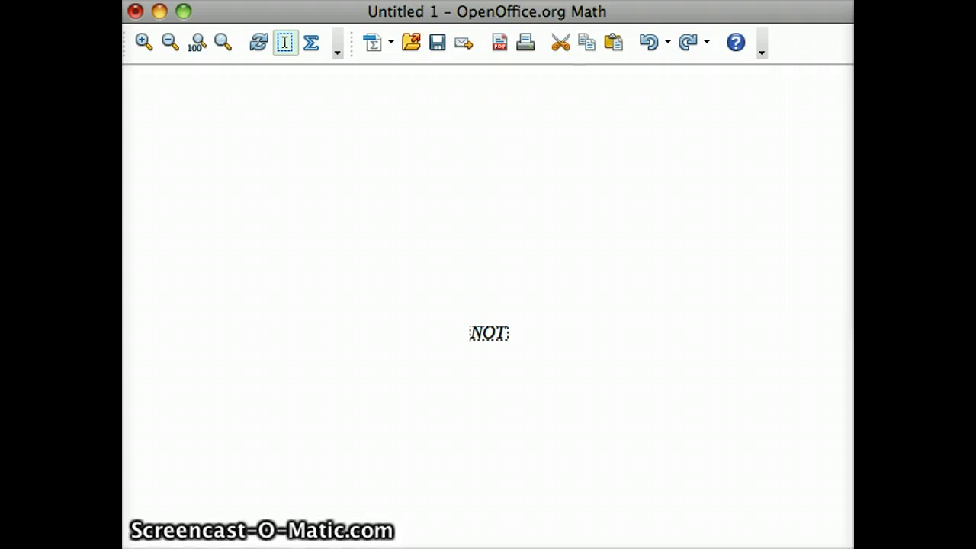
pyautogui.click(257, 42)
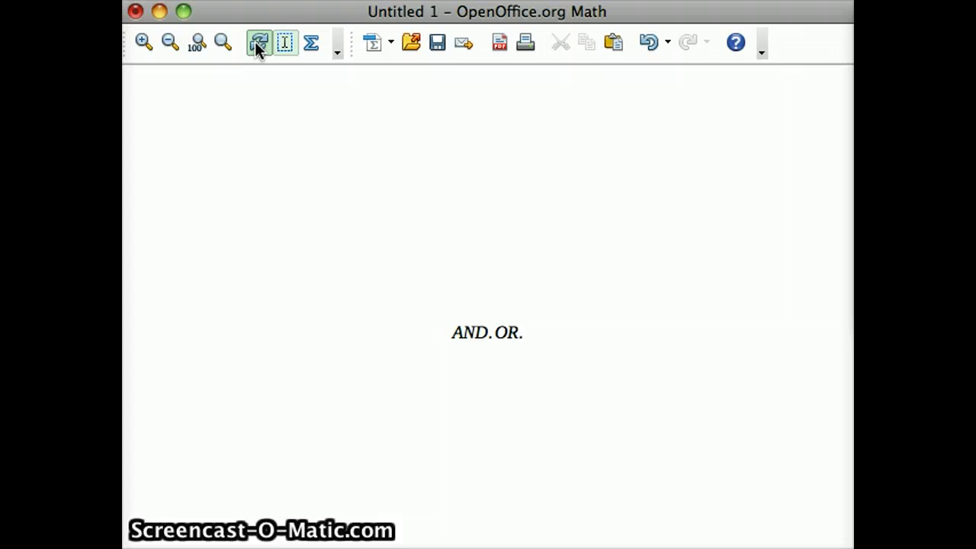
pyautogui.click(242, 284)
pyautogui.click(234, 479)
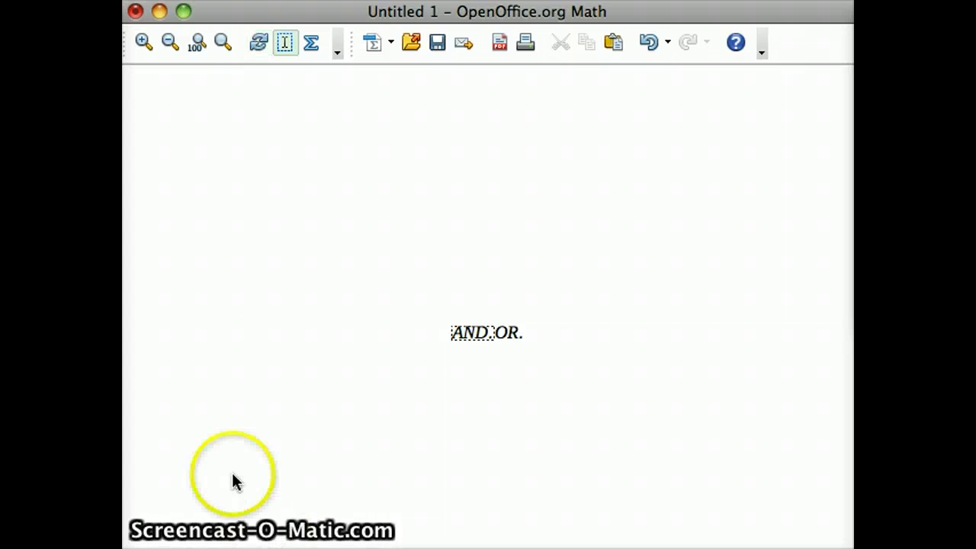
pyautogui.press('super+z')
pyautogui.click(260, 44)
pyautogui.click(323, 275)
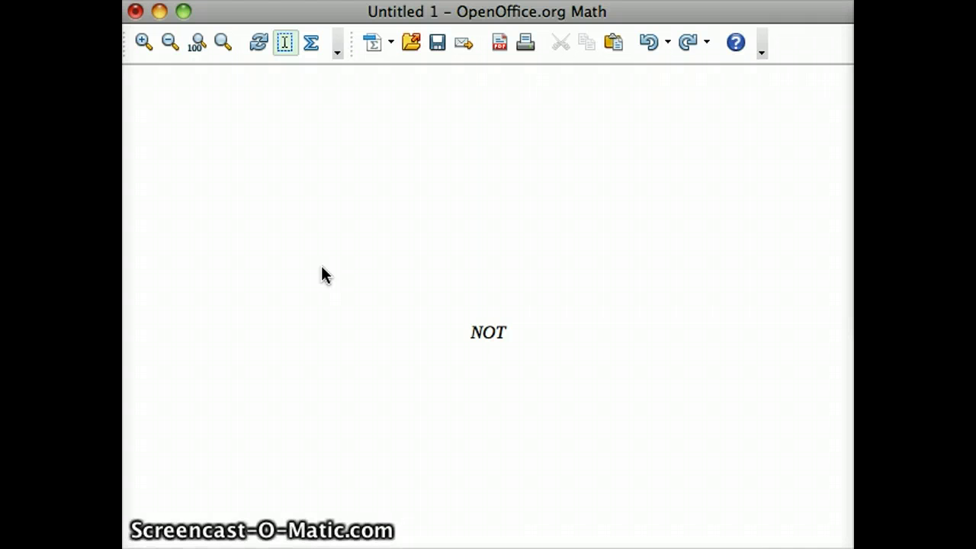
pyautogui.click(464, 192)
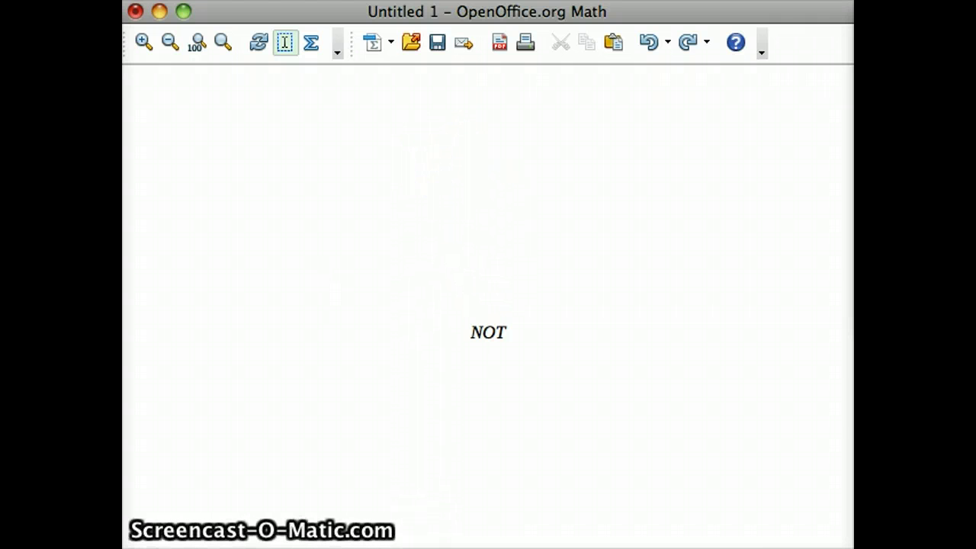
# - Bring the Inkscape drawing into view, examine the Venn diagram for ¬x, and move its window out of the way
pyautogui.moveTo(975, 0); pyautogui.dragTo(336, 0)
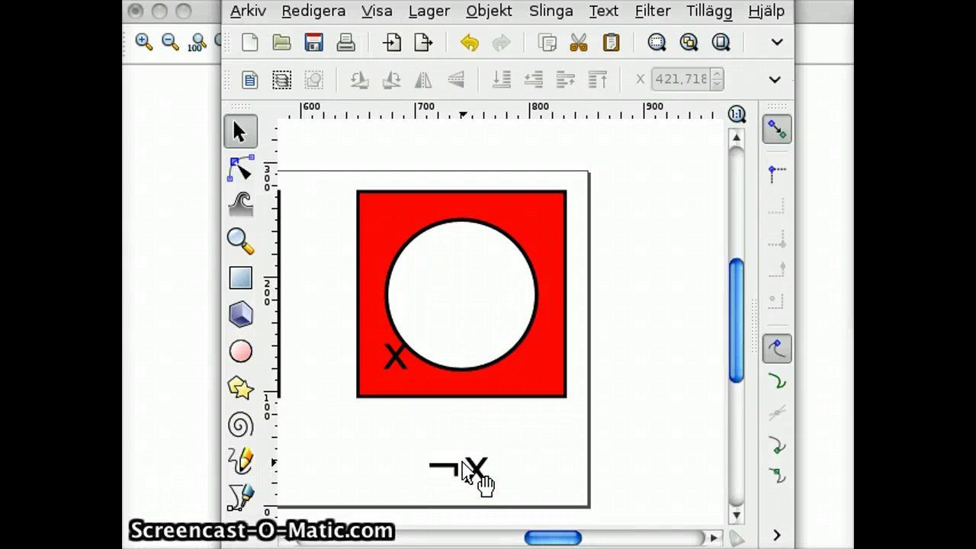
pyautogui.moveTo(753, 1); pyautogui.dragTo(975, 31)
pyautogui.click(688, 13)
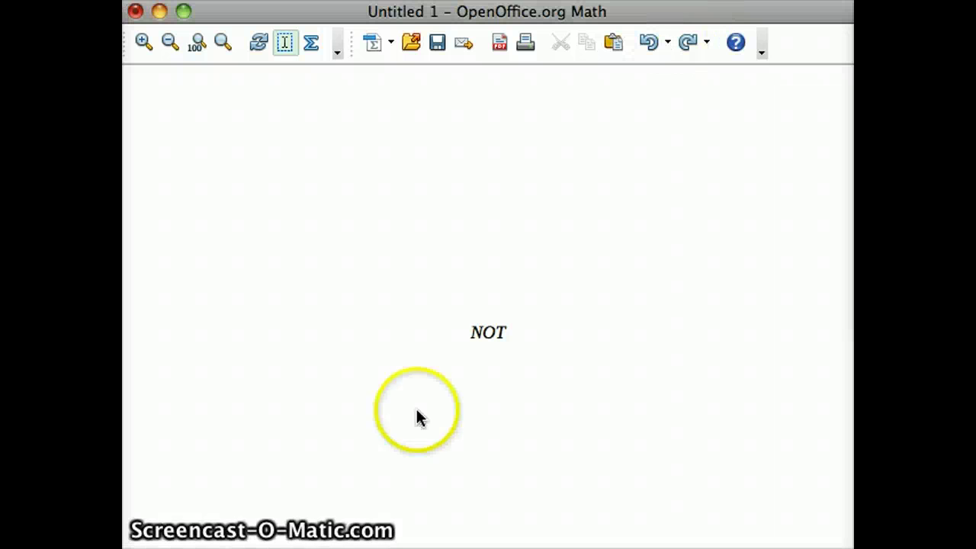
# - Replace the NOT formula with A, and extend it to A+B under a single overline
pyautogui.press('super+a')
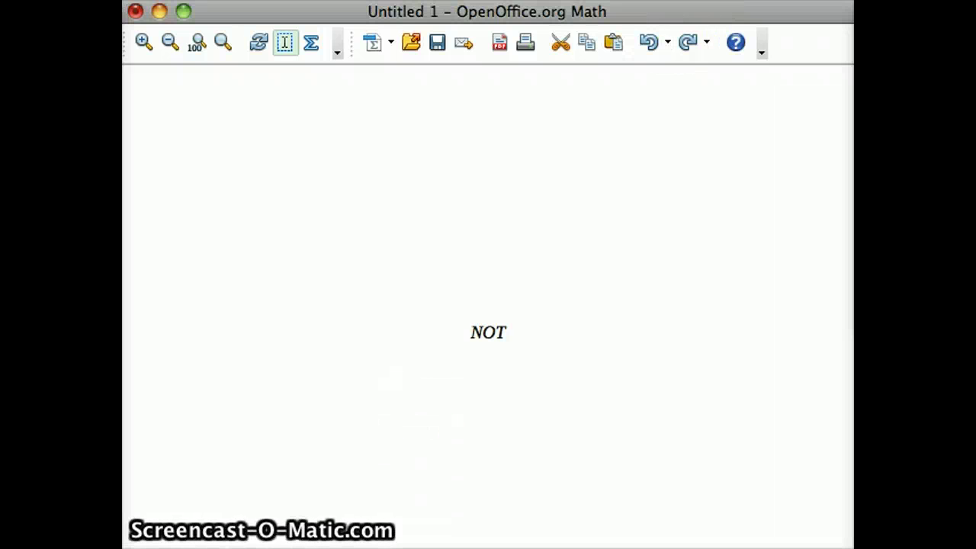
pyautogui.write('A')
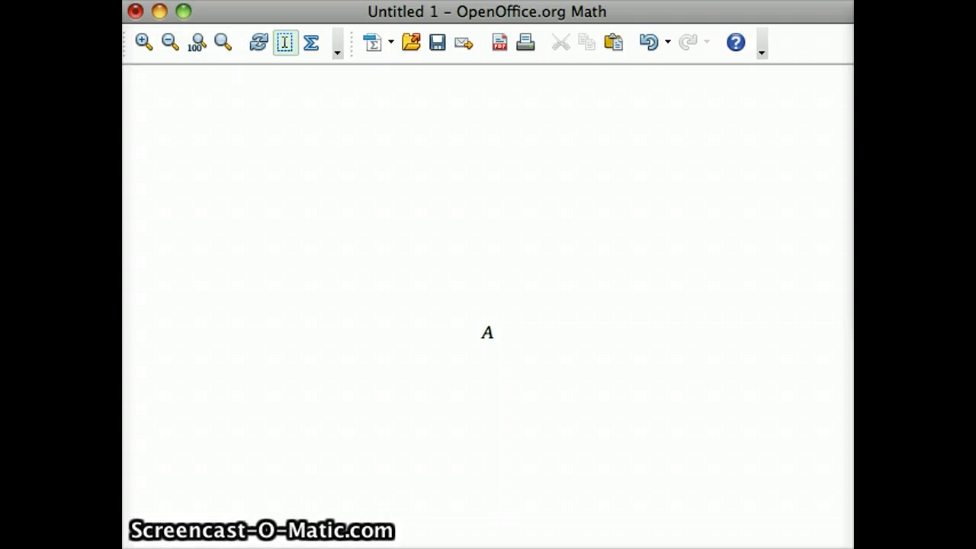
pyautogui.press('super+a')
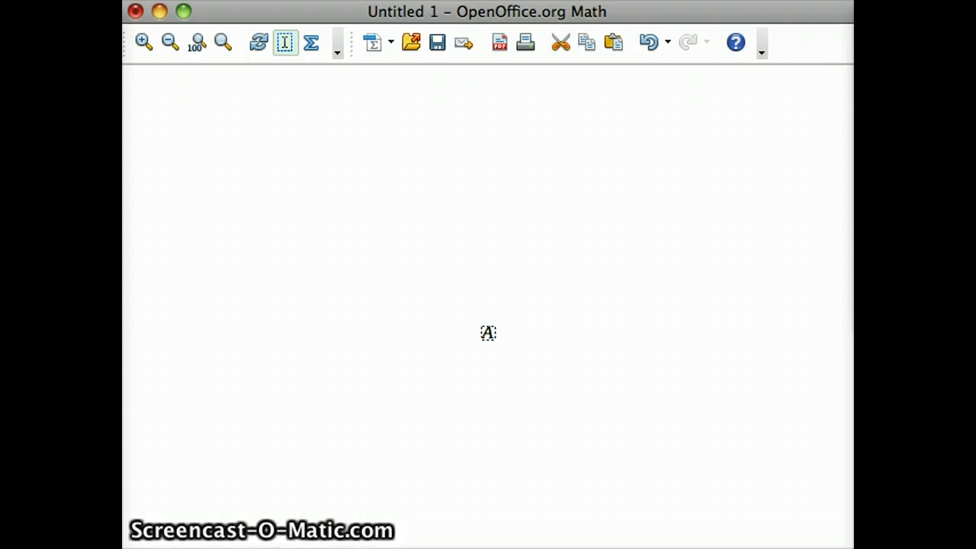
pyautogui.press('BackSpace')
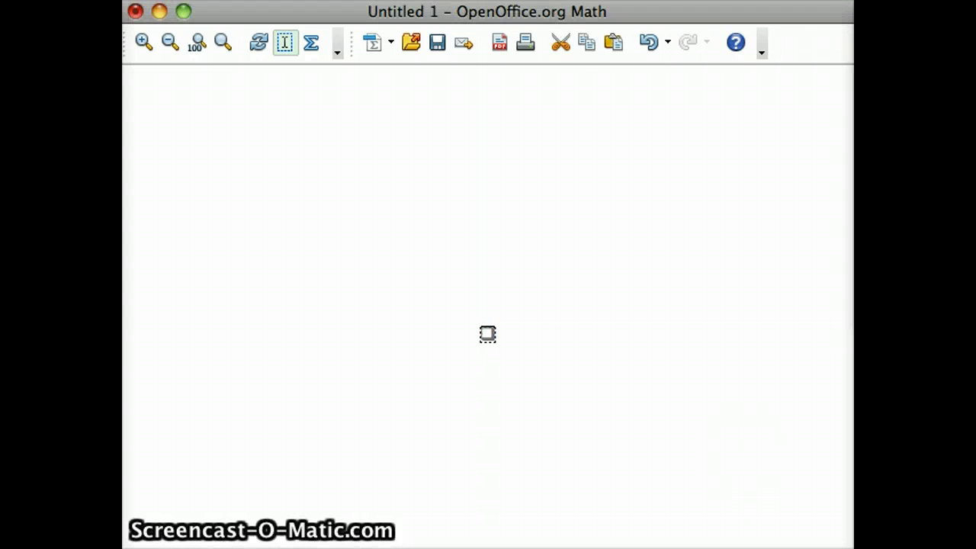
pyautogui.write('A')
pyautogui.write('+B')
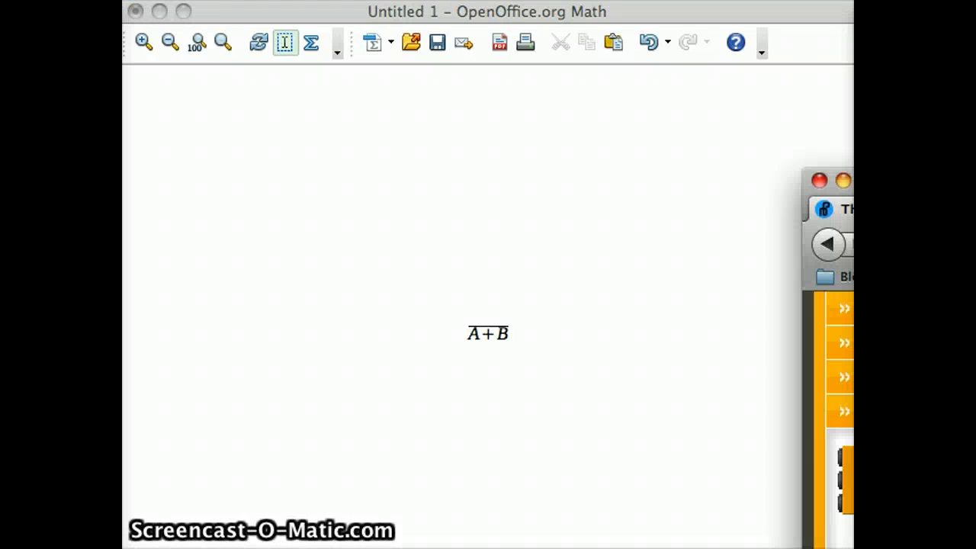
# - Bring the Logic Lab browser window into view and flip the switch feeding the NOT gate on
pyautogui.moveTo(975, 181); pyautogui.dragTo(216, 2)
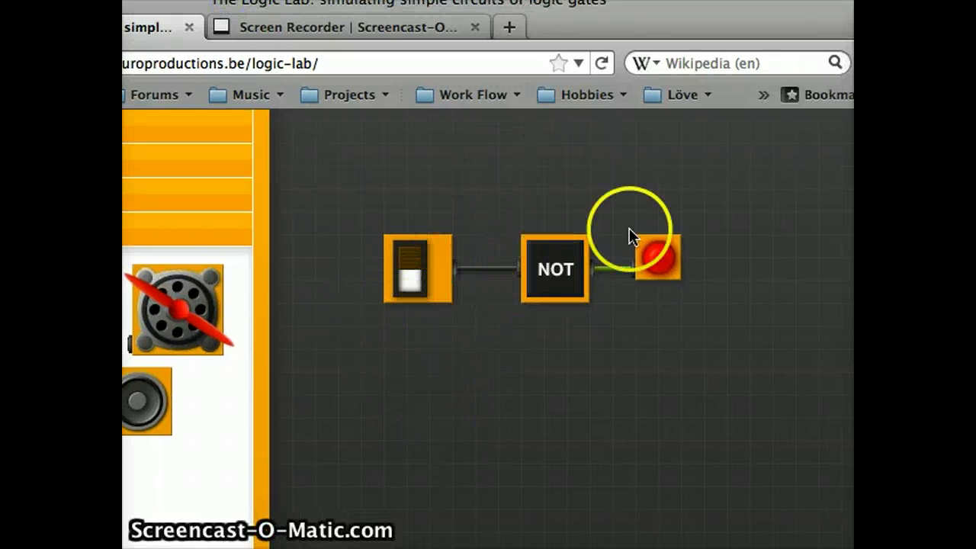
pyautogui.click(402, 264)
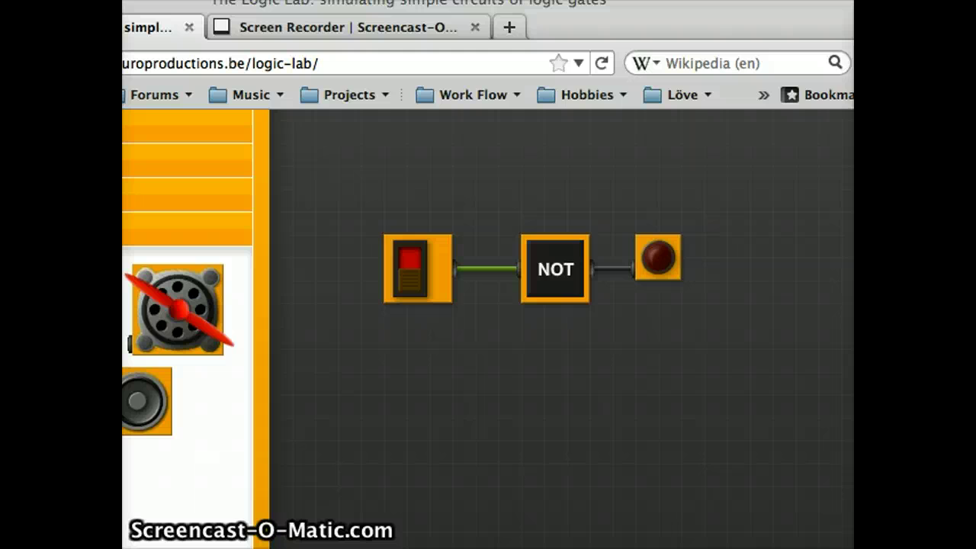
# - Bring the Wikipedia NOT gate article into view, examine its truth table and gate symbol, and move the window away
pyautogui.moveTo(969, 4); pyautogui.dragTo(299, 0)
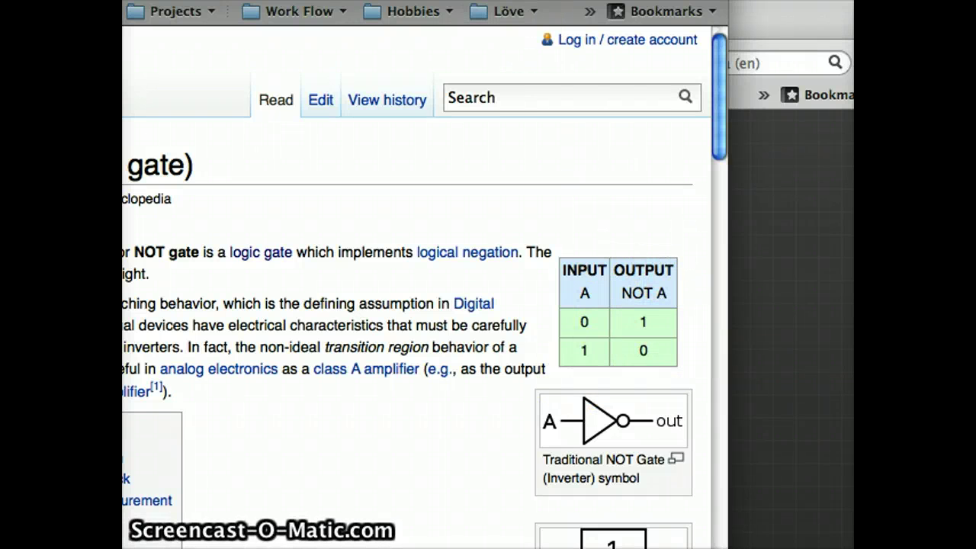
pyautogui.moveTo(457, 0); pyautogui.dragTo(975, 14)
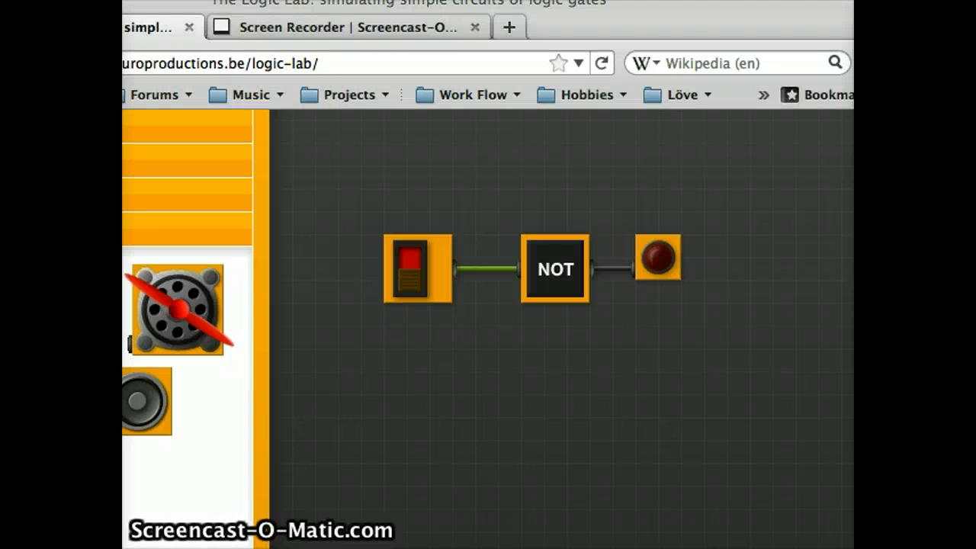
# - Bring the TextEdit note into view and insert a second NOT before "Pick up the pencils"
pyautogui.moveTo(975, 182); pyautogui.dragTo(877, 198)
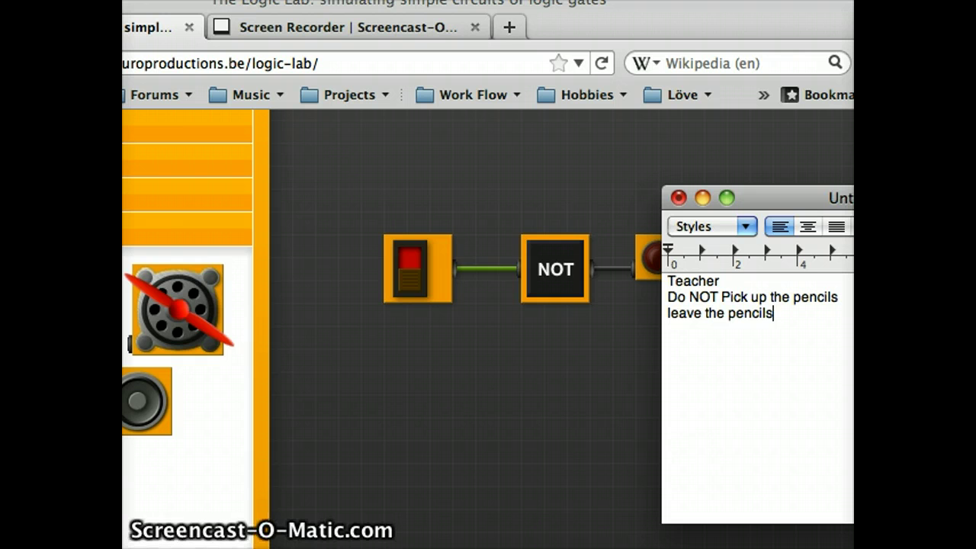
pyautogui.moveTo(798, 192); pyautogui.dragTo(698, 186)
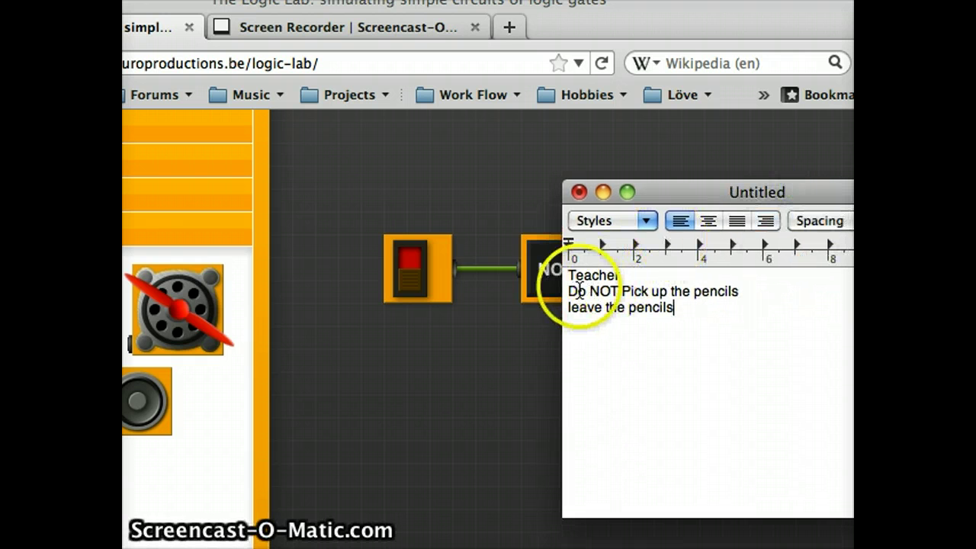
pyautogui.moveTo(622, 291); pyautogui.dragTo(736, 289)
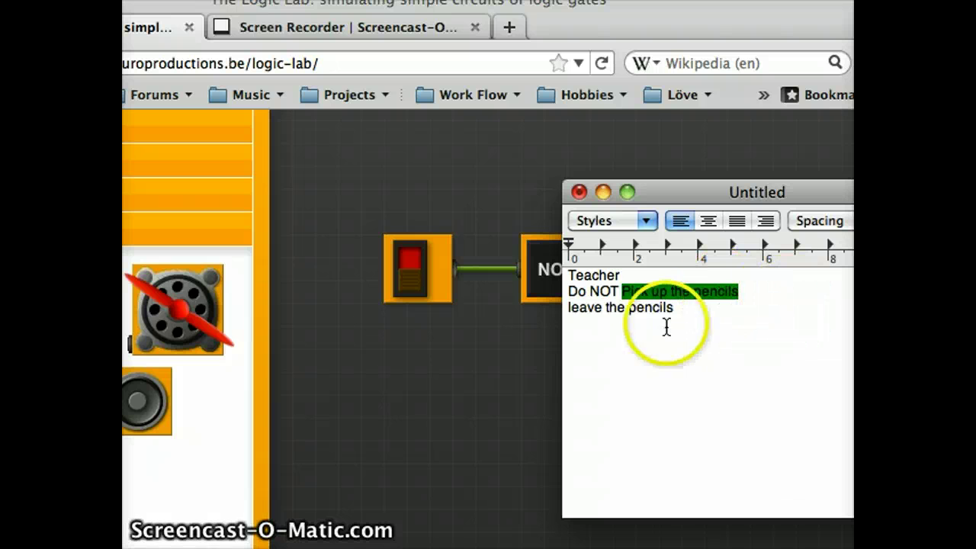
pyautogui.click(621, 291)
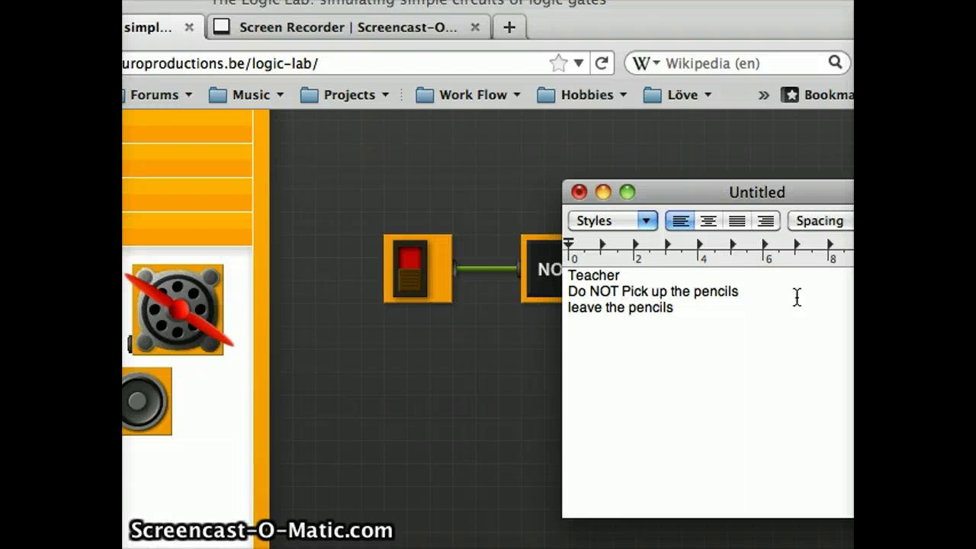
pyautogui.write('NOT')
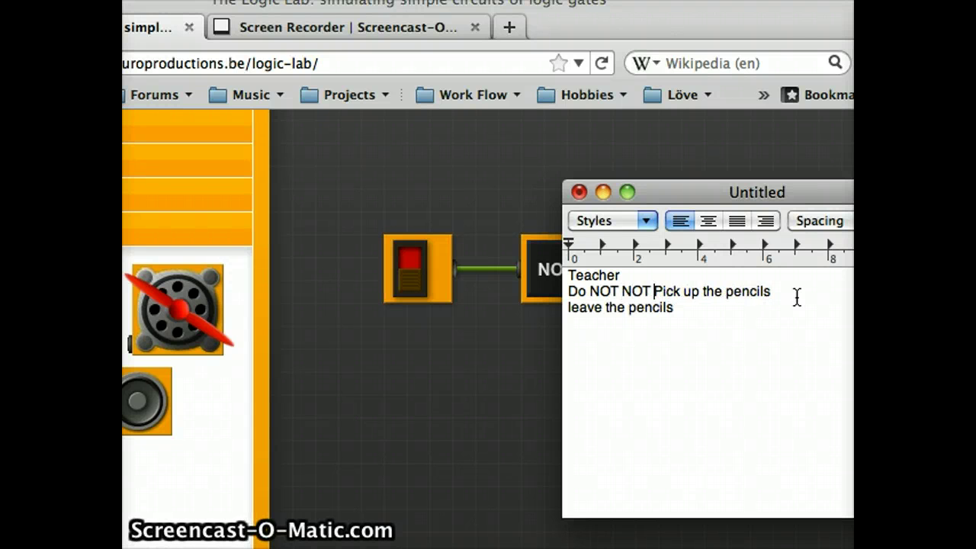
# - Replace "leave" with "pick up" in the note's last line and move the note away from the circuit
pyautogui.doubleClick(577, 310)
pyautogui.write('pick up')
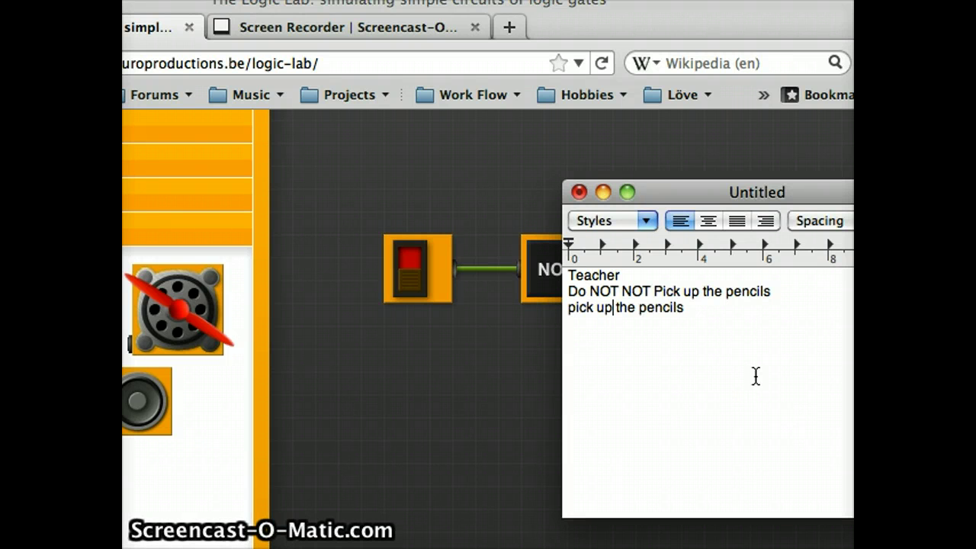
pyautogui.click(718, 196)
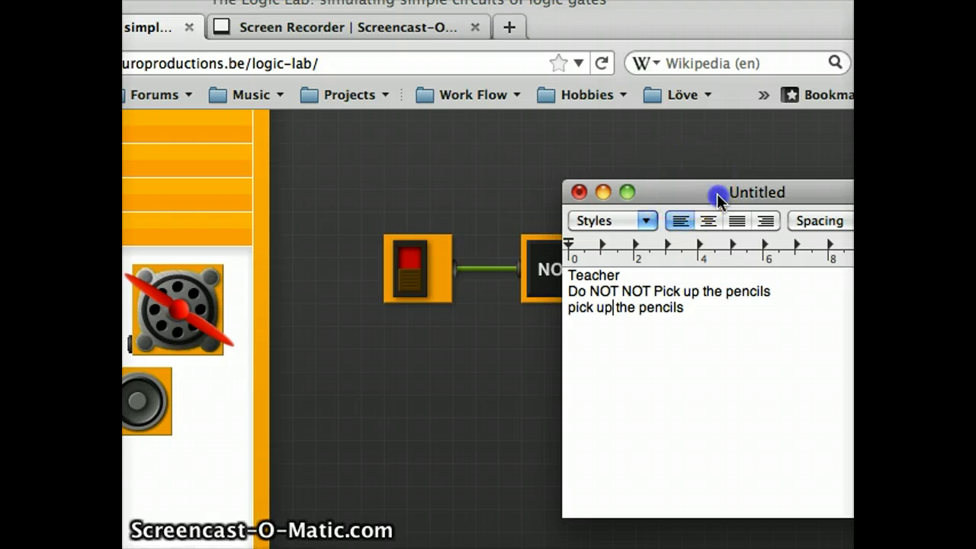
pyautogui.moveTo(717, 195); pyautogui.dragTo(975, 196)
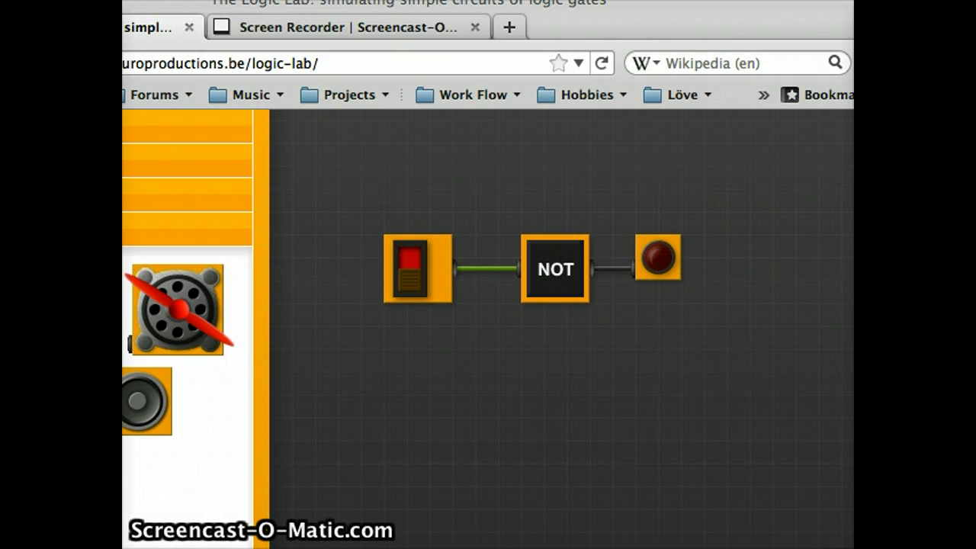